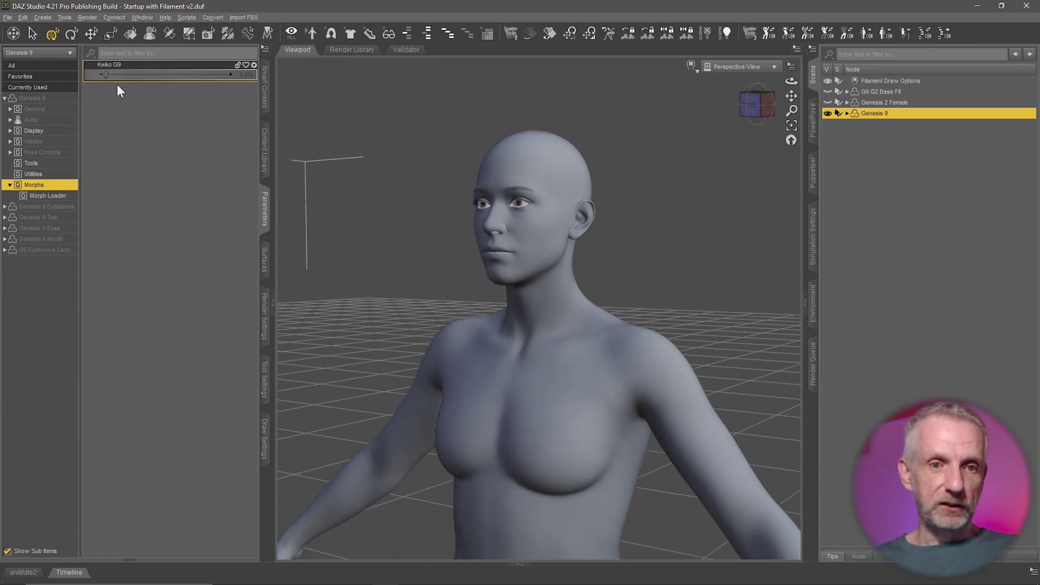
Preview the Keiko G9 morph on Genesis 9 at 100%, inspect the eyes, and return the morph to 0%.
{"action": "left_click_drag", "start_coordinate": [106, 74], "coordinate": [283, 83]}
{"action": "scroll", "coordinate": [395, 193], "scroll_direction": "up", "scroll_amount": 5}
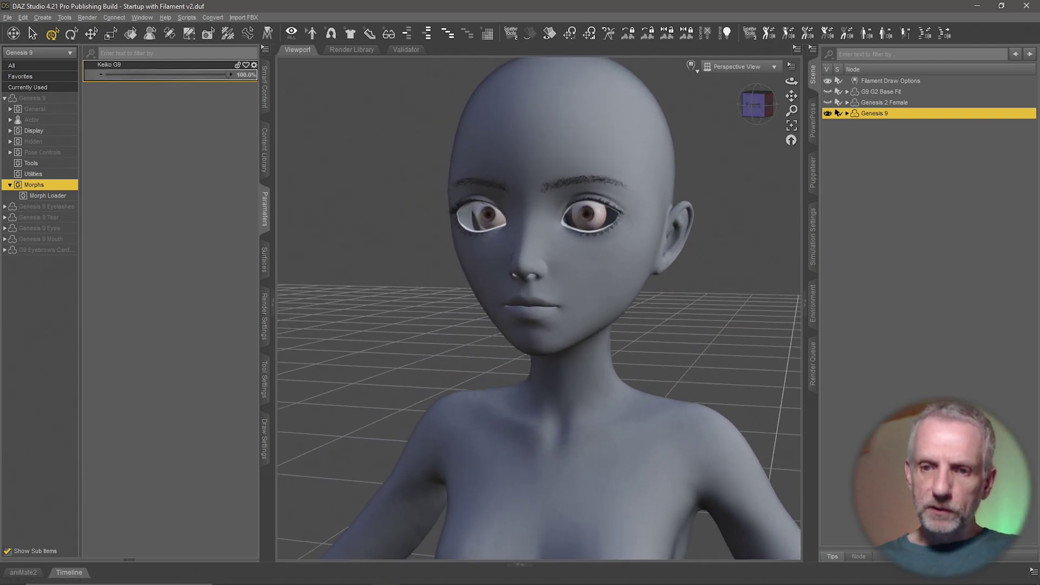
{"action": "scroll", "coordinate": [395, 193], "scroll_direction": "down", "scroll_amount": 1}
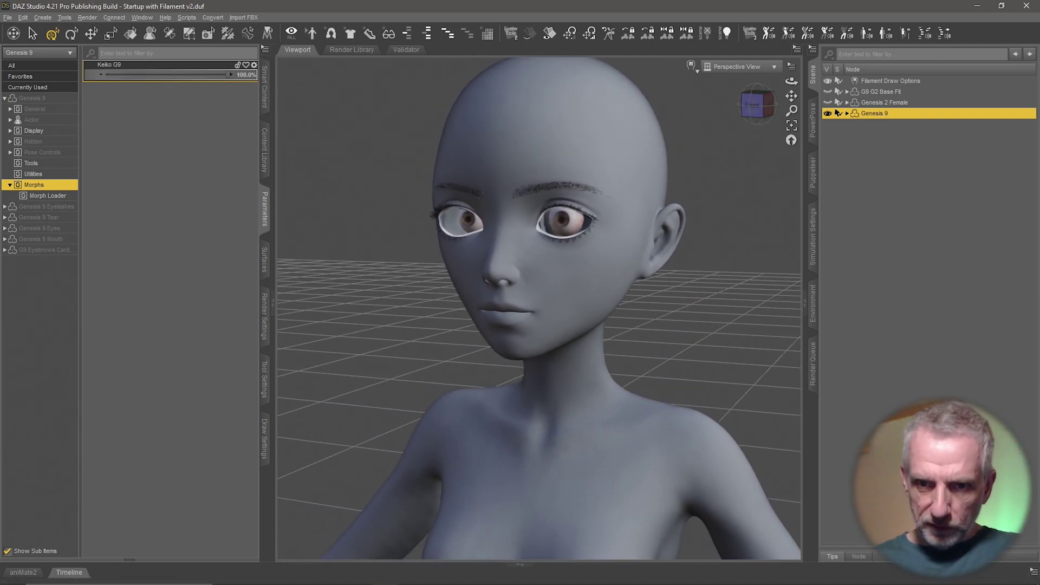
{"action": "left_click_drag", "start_coordinate": [226, 76], "coordinate": [105, 79]}
{"action": "scroll", "coordinate": [339, 234], "scroll_direction": "down", "scroll_amount": 3}
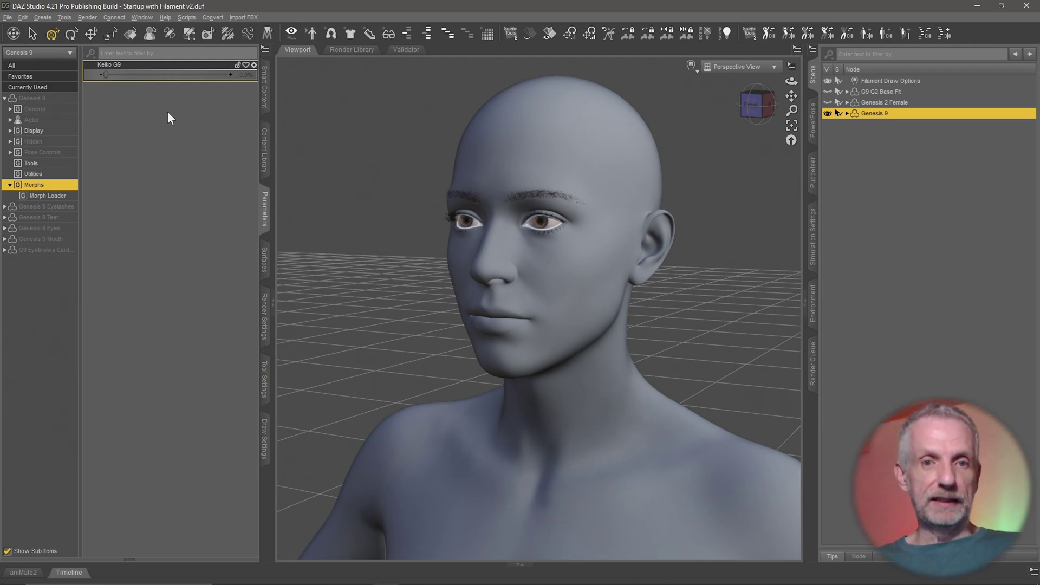
Compare against the Genesis 2 Female by showing it in place of Genesis 9, and restore Genesis 9's visibility.
{"action": "key", "text": "alt+Tab"}
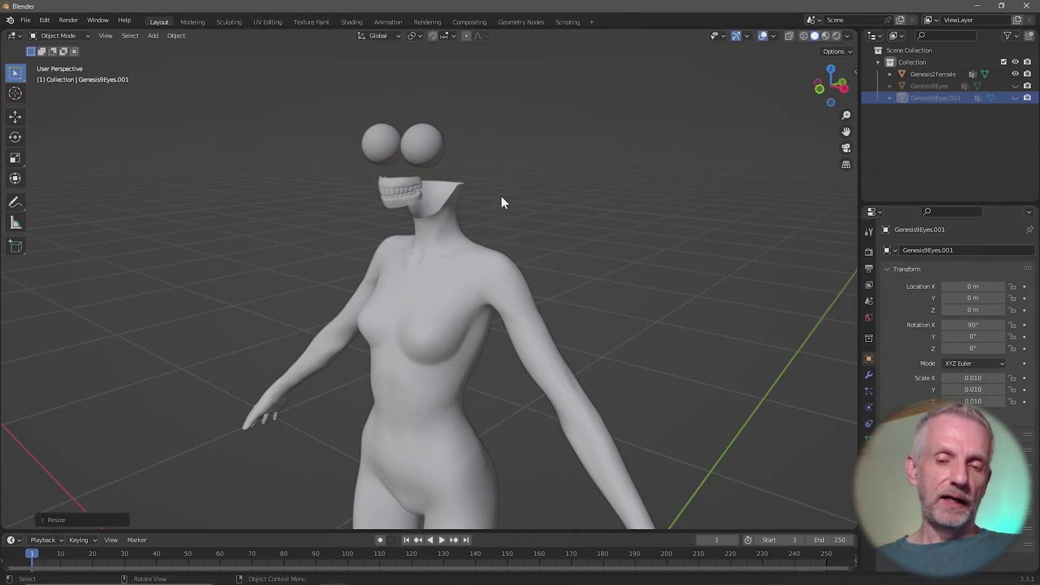
{"action": "key", "text": "alt+Tab"}
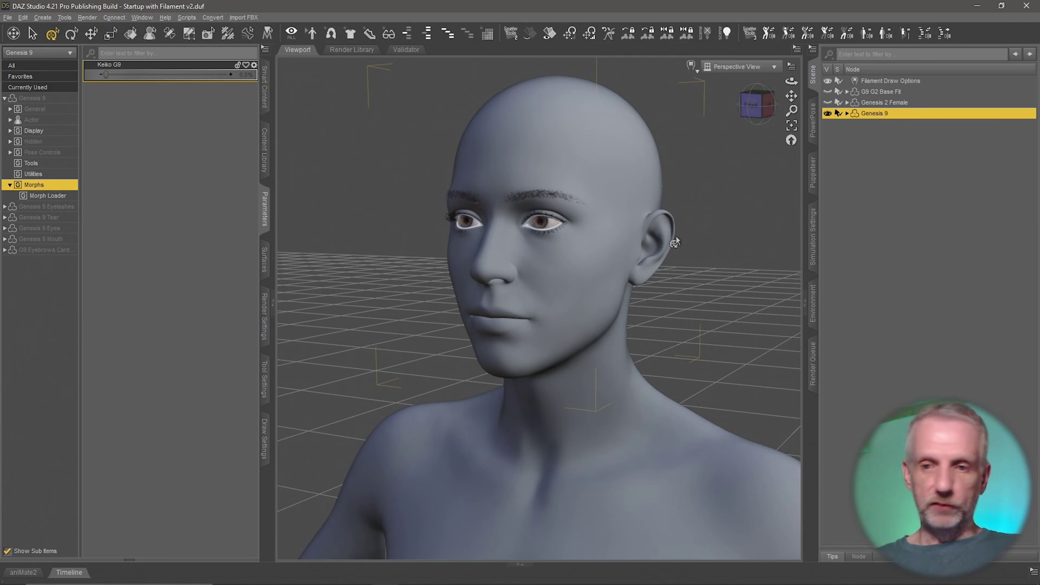
{"action": "left_click", "coordinate": [828, 112]}
{"action": "left_click", "coordinate": [827, 101]}
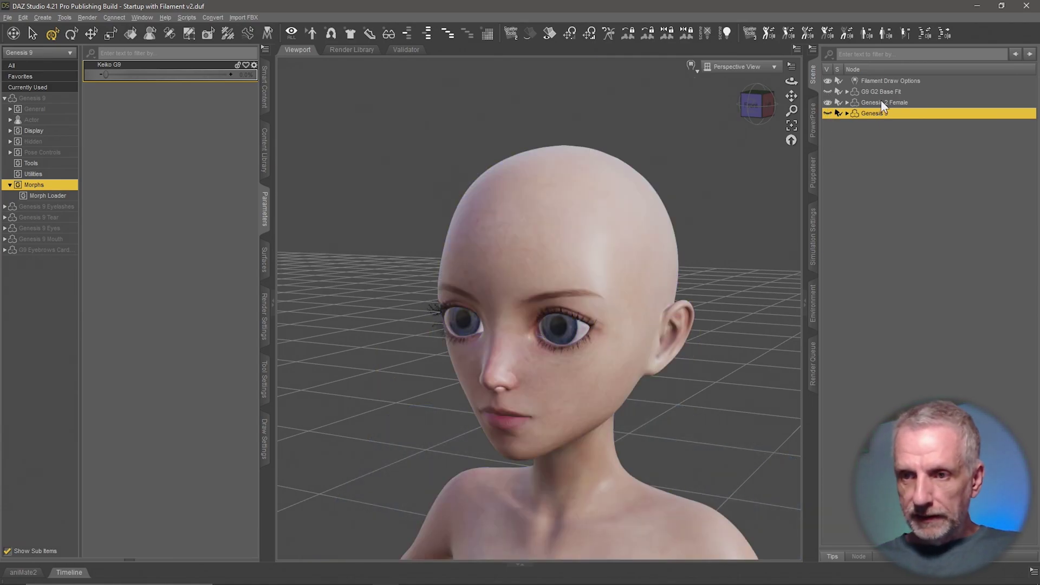
{"action": "left_click", "coordinate": [881, 102]}
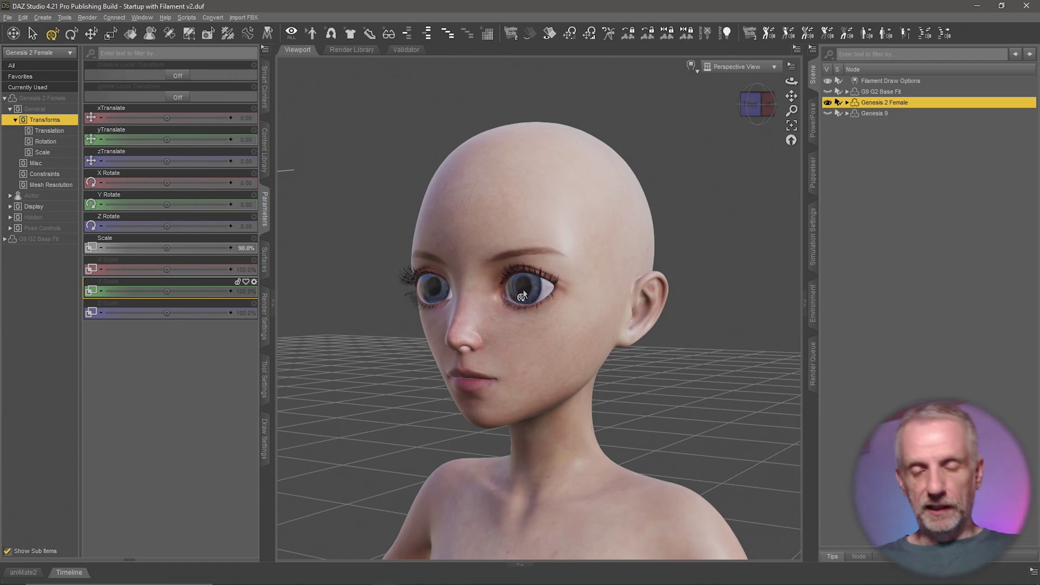
{"action": "left_click", "coordinate": [828, 102]}
{"action": "left_click", "coordinate": [827, 113]}
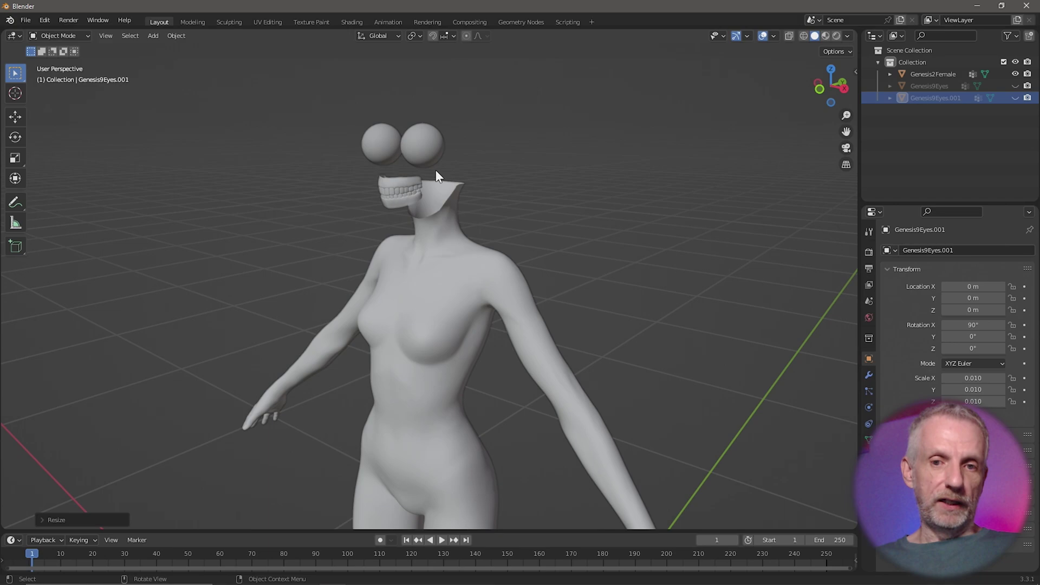
In Blender, view Genesis9Eyes.001 alone, hide it, and examine Genesis9Eyes together with Genesis2Female.
{"action": "left_click", "coordinate": [1016, 74]}
{"action": "left_click", "coordinate": [1016, 98]}
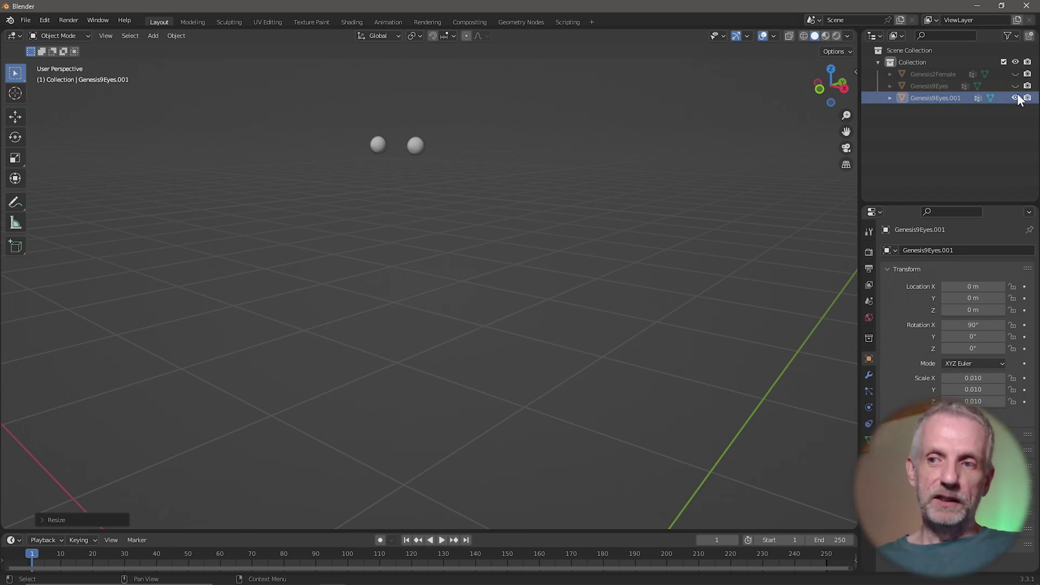
{"action": "left_click", "coordinate": [1016, 98]}
{"action": "left_click", "coordinate": [1015, 86]}
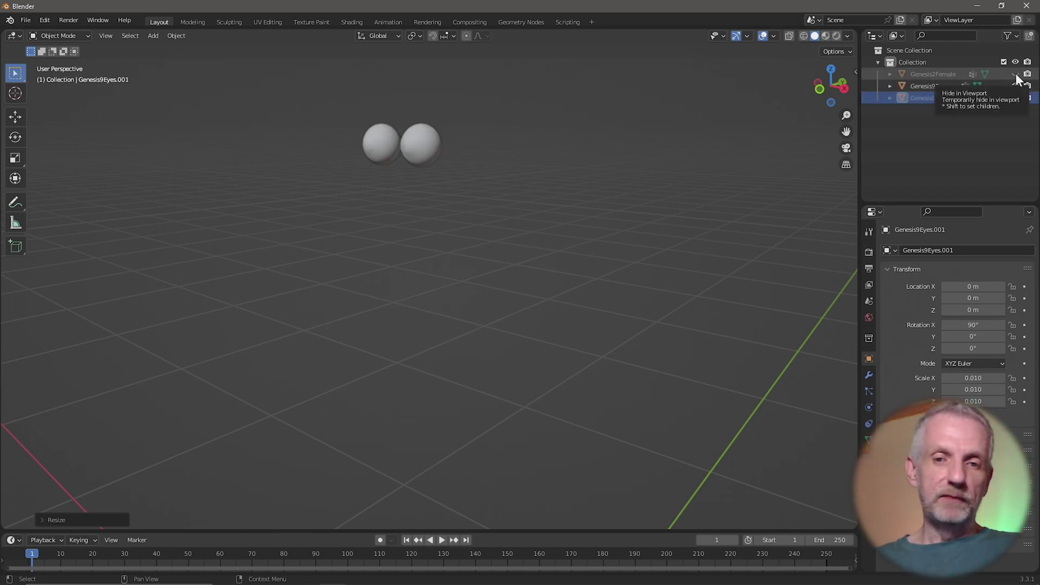
{"action": "left_click", "coordinate": [1016, 75]}
{"action": "middle_click_drag", "start_coordinate": [651, 203], "coordinate": [675, 226]}
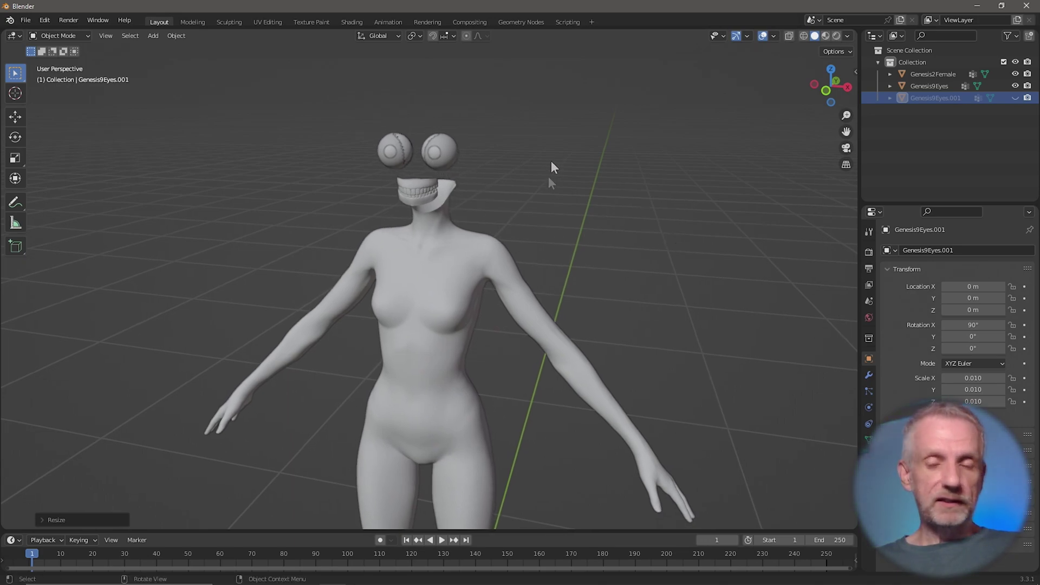
Switch back to DAZ Studio and set the Keiko G9 morph on Genesis 9 to 100%.
{"action": "left_click", "coordinate": [979, 6]}
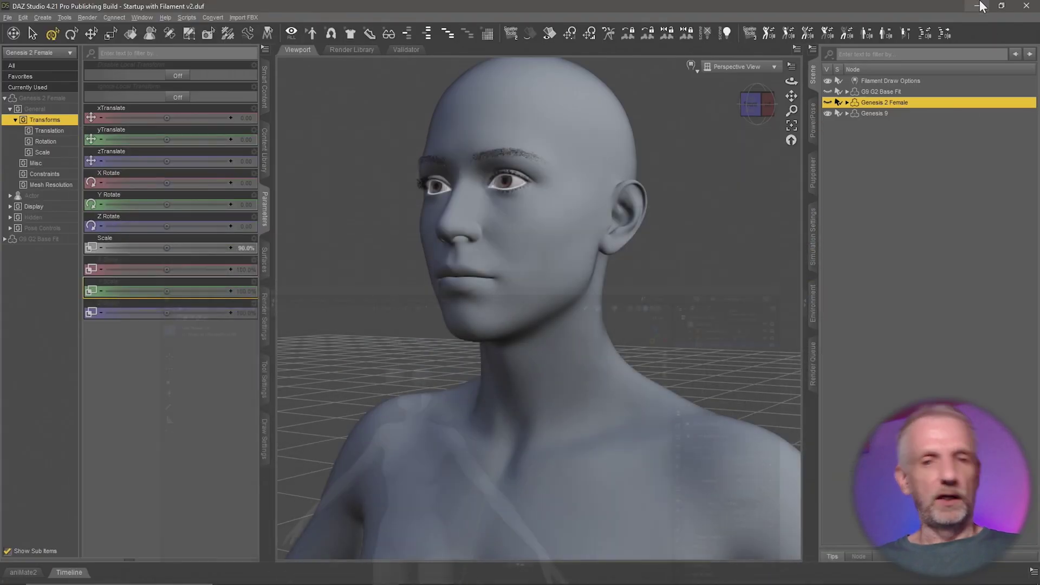
{"action": "mouse_move", "coordinate": [620, 313]}
{"action": "left_mouse_down", "text": "alt"}
{"action": "mouse_move", "coordinate": [615, 302]}
{"action": "mouse_move", "coordinate": [628, 301]}
{"action": "left_mouse_up", "text": "alt"}
{"action": "left_click", "coordinate": [874, 113]}
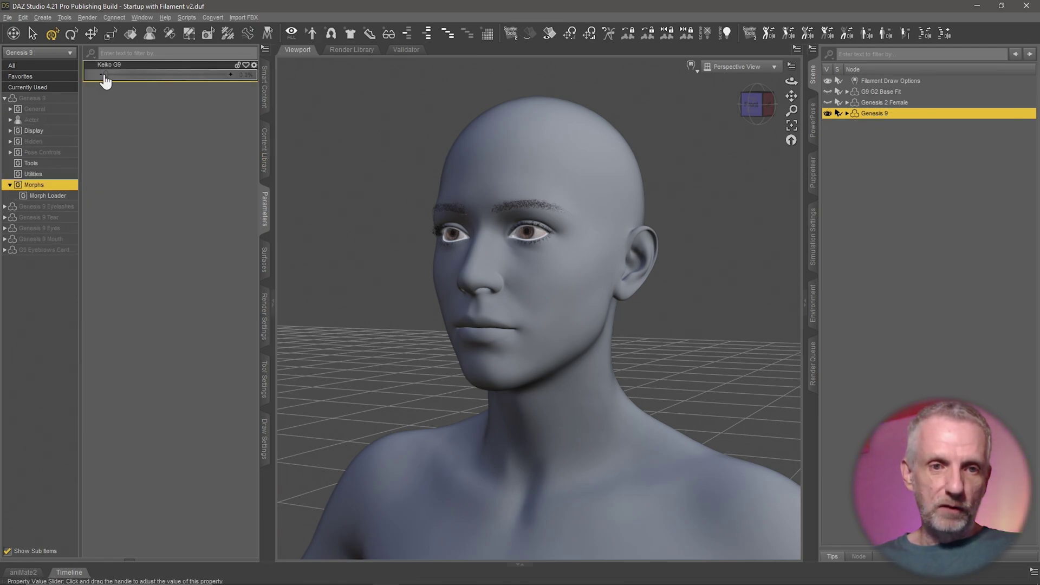
{"action": "left_click_drag", "start_coordinate": [104, 74], "coordinate": [228, 75]}
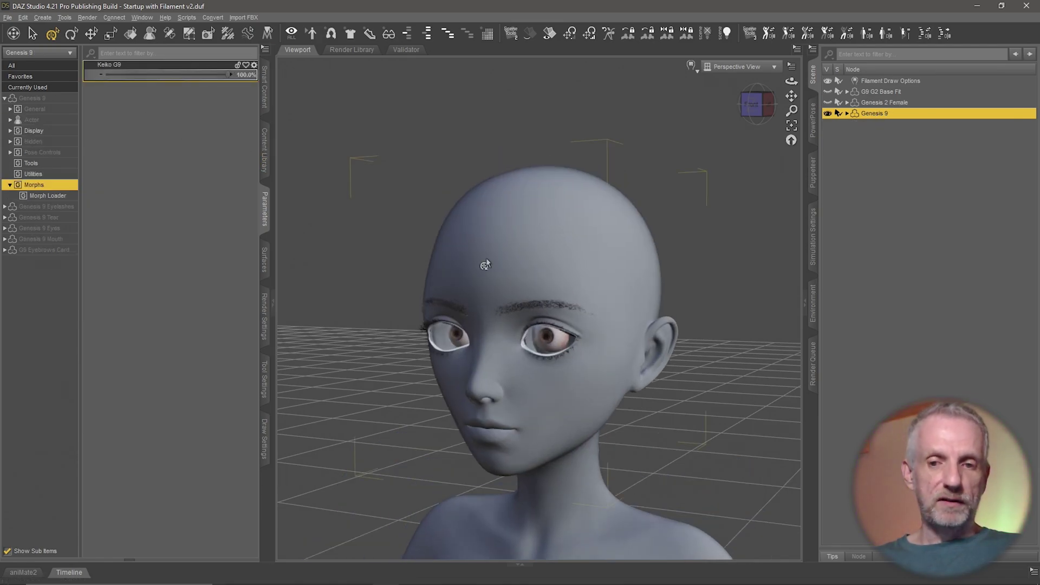
{"action": "left_click_drag", "start_coordinate": [476, 262], "coordinate": [535, 265], "text": "alt"}
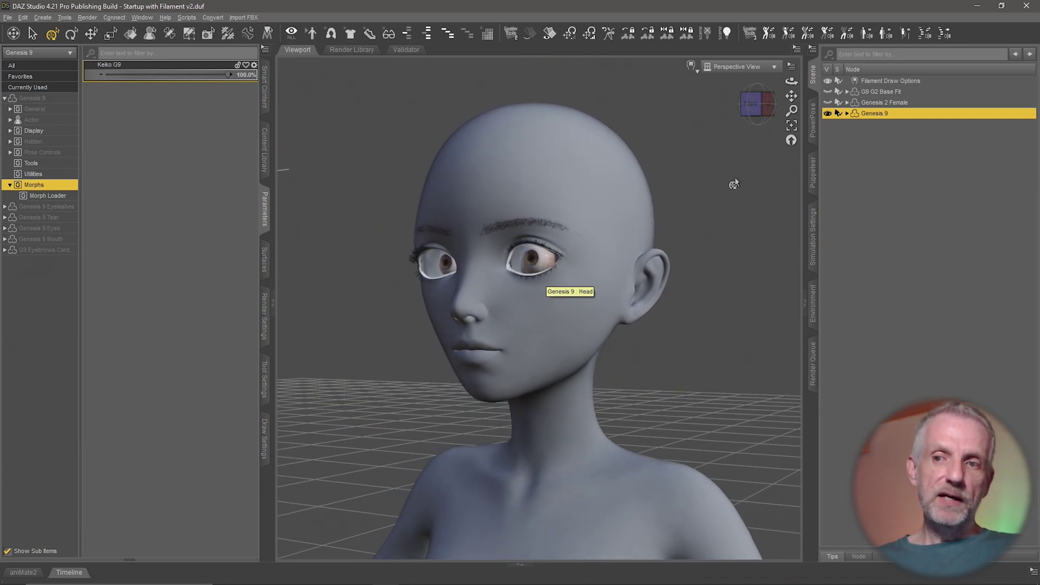
Choose G1 Eyes Keiko Fit 4.obj as the morph file for Genesis 9 Eyes in Morph Loader Pro.
{"action": "left_click", "coordinate": [847, 113]}
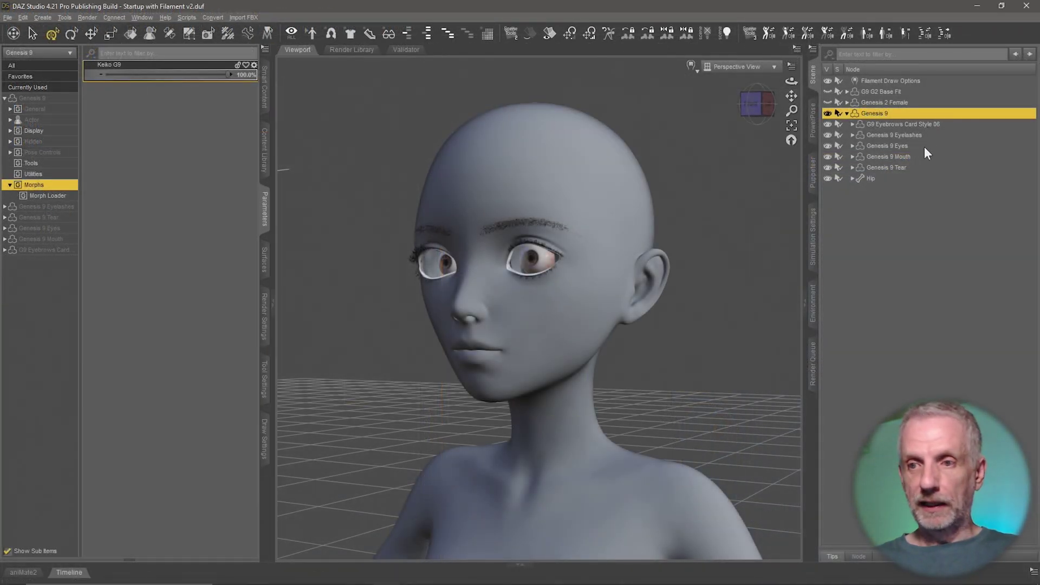
{"action": "left_click", "coordinate": [904, 146]}
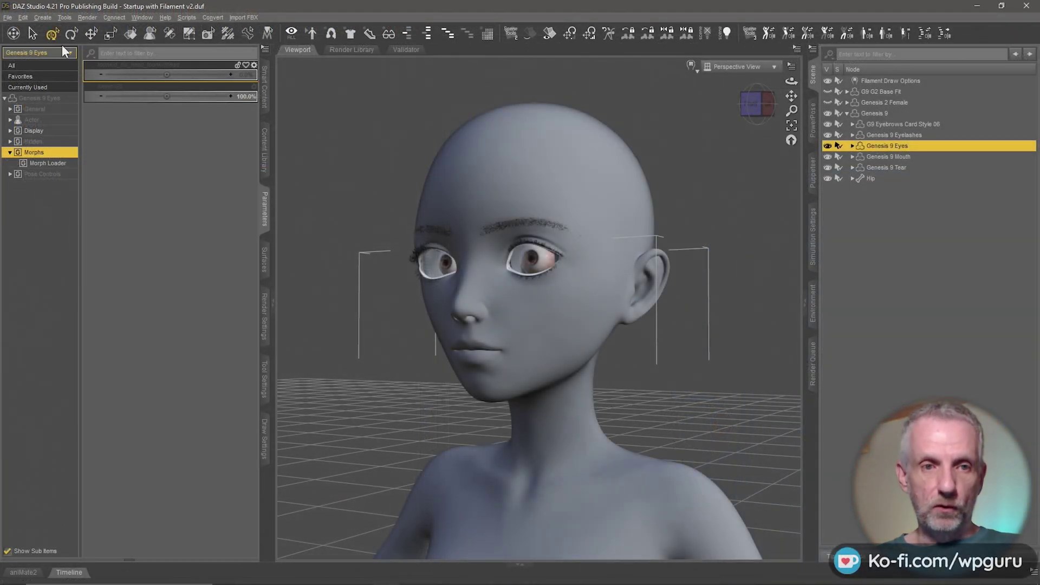
{"action": "left_click", "coordinate": [23, 18]}
{"action": "mouse_move", "coordinate": [60, 102]}
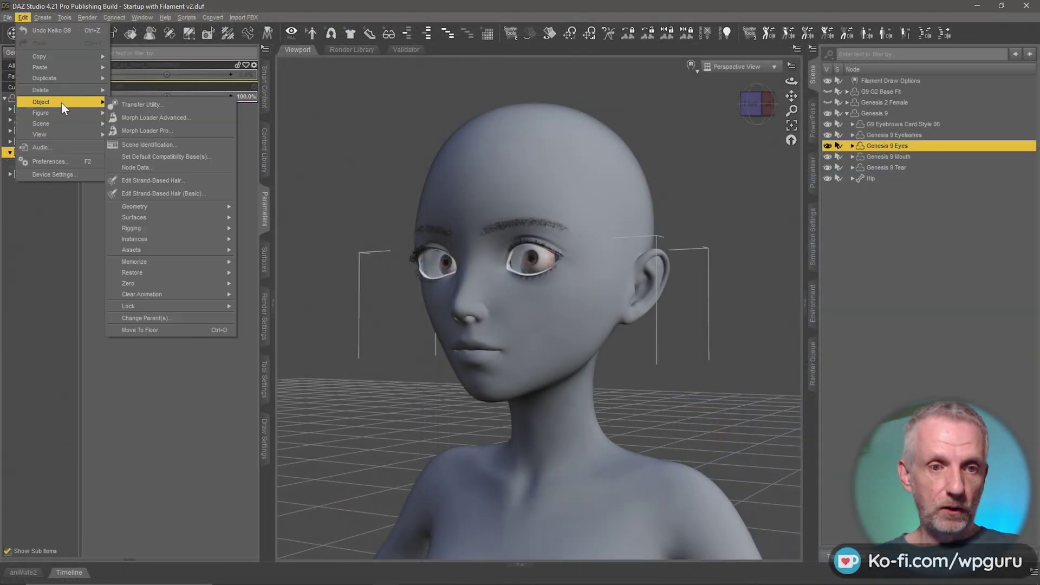
{"action": "left_click", "coordinate": [171, 127]}
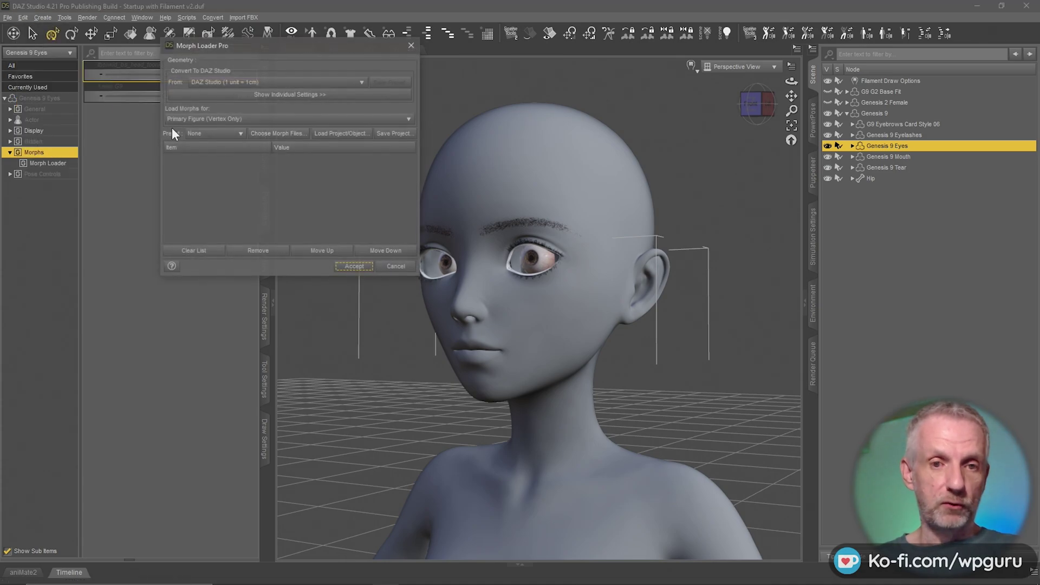
{"action": "left_click", "coordinate": [276, 133]}
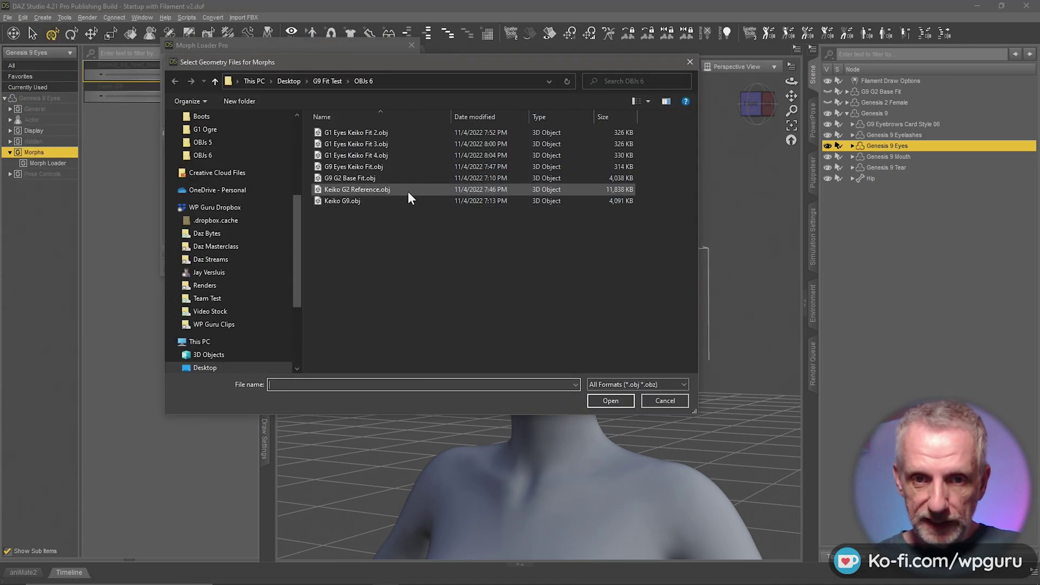
{"action": "left_click", "coordinate": [372, 153]}
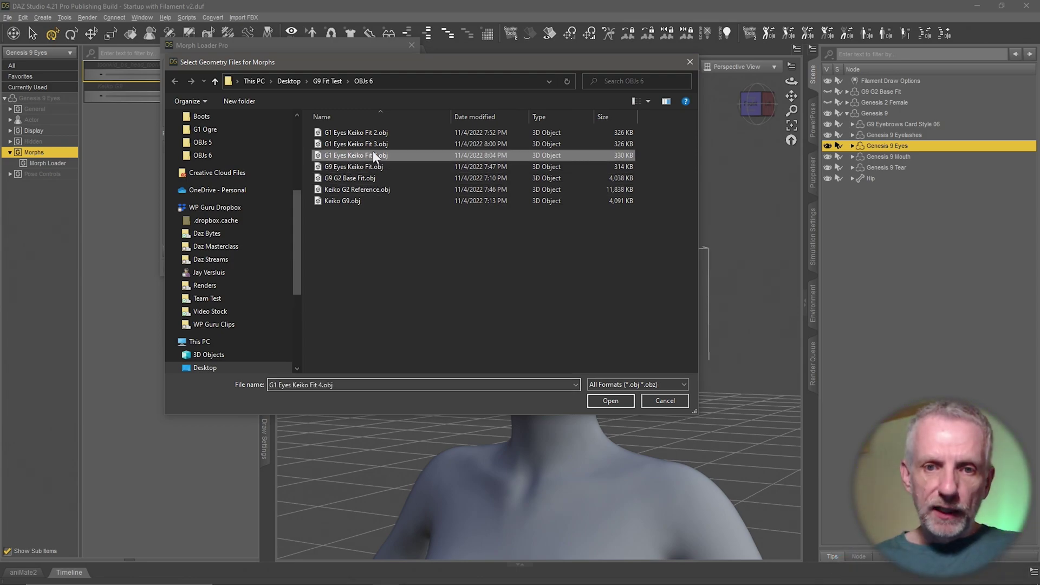
{"action": "left_click", "coordinate": [611, 401]}
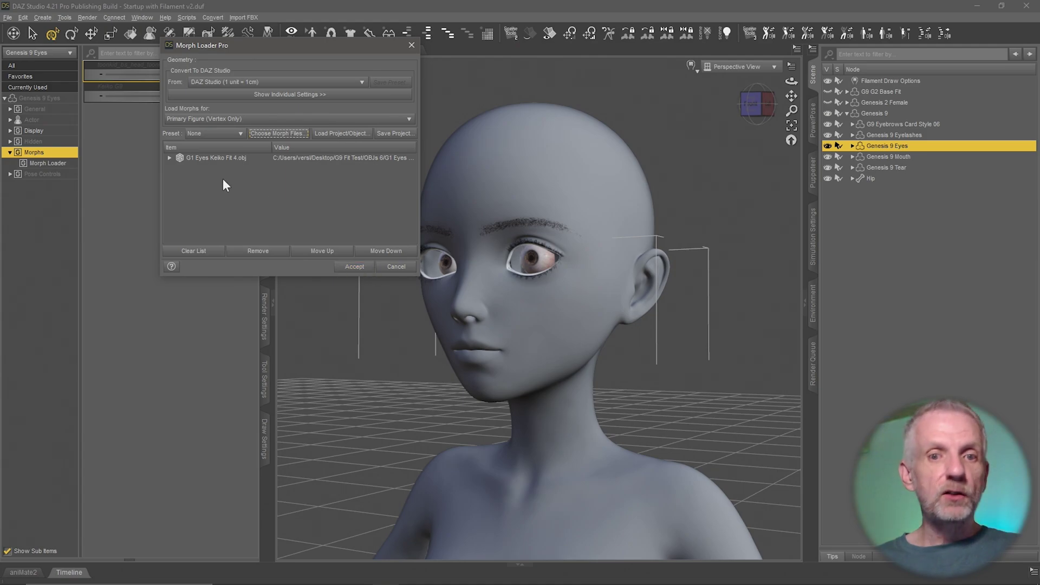
Set the eye morph's Overwrite Existing option to Deltas Only and Reverse Deformations to Yes.
{"action": "left_click", "coordinate": [169, 158]}
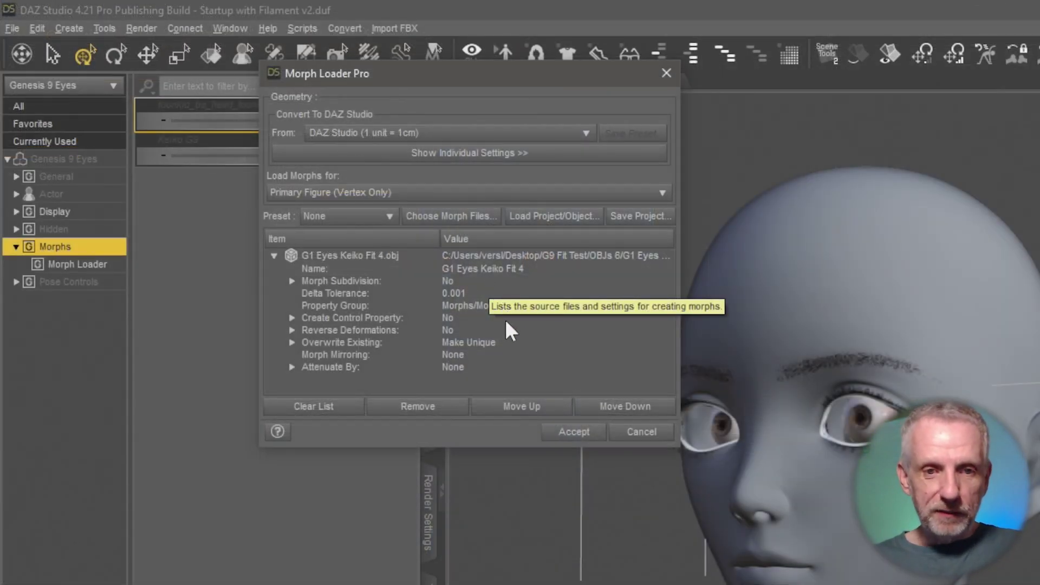
{"action": "left_click", "coordinate": [482, 335]}
{"action": "left_click", "coordinate": [494, 343]}
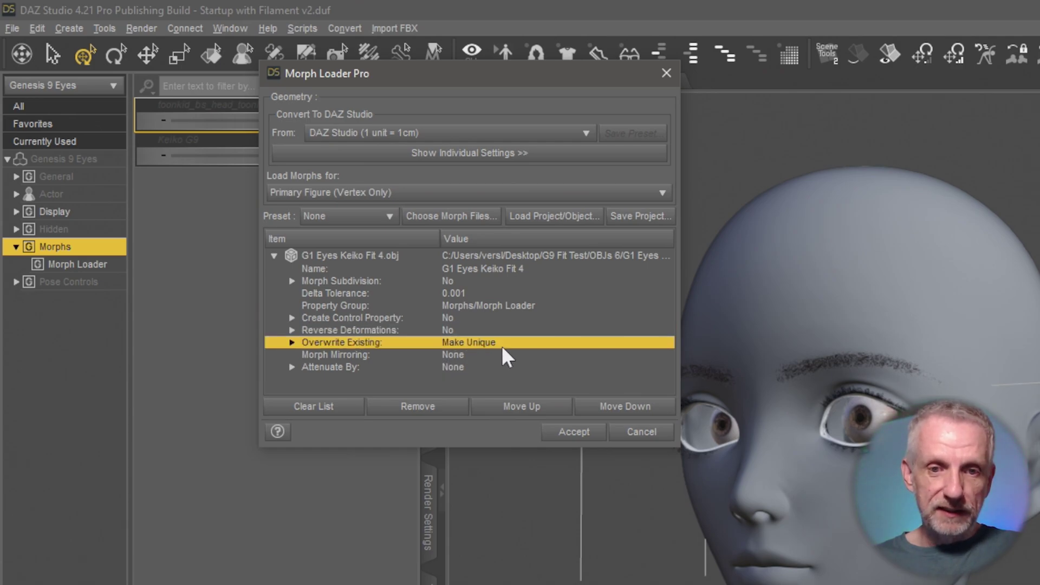
{"action": "left_click", "coordinate": [497, 347]}
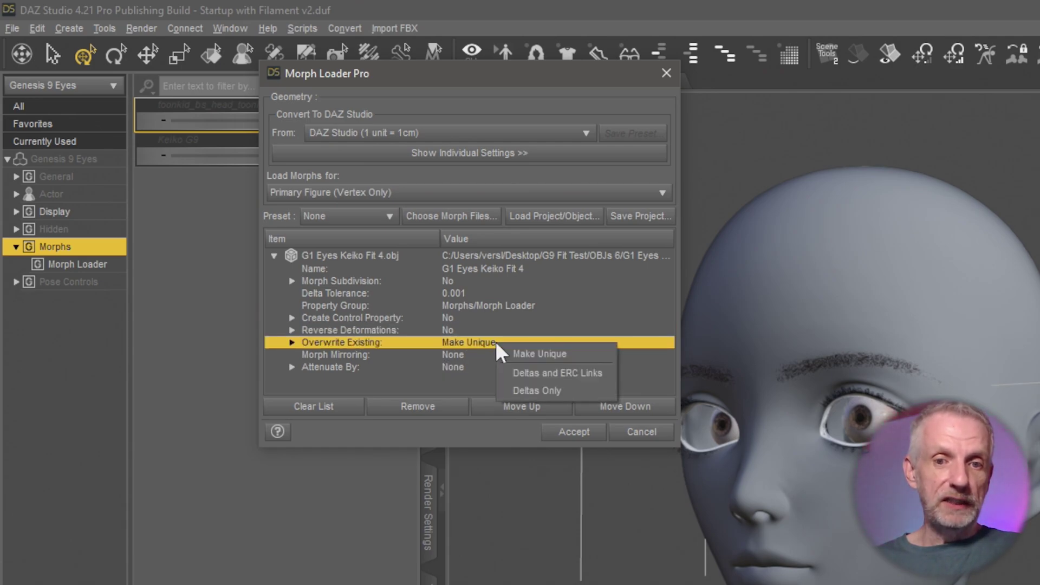
{"action": "left_click", "coordinate": [552, 391]}
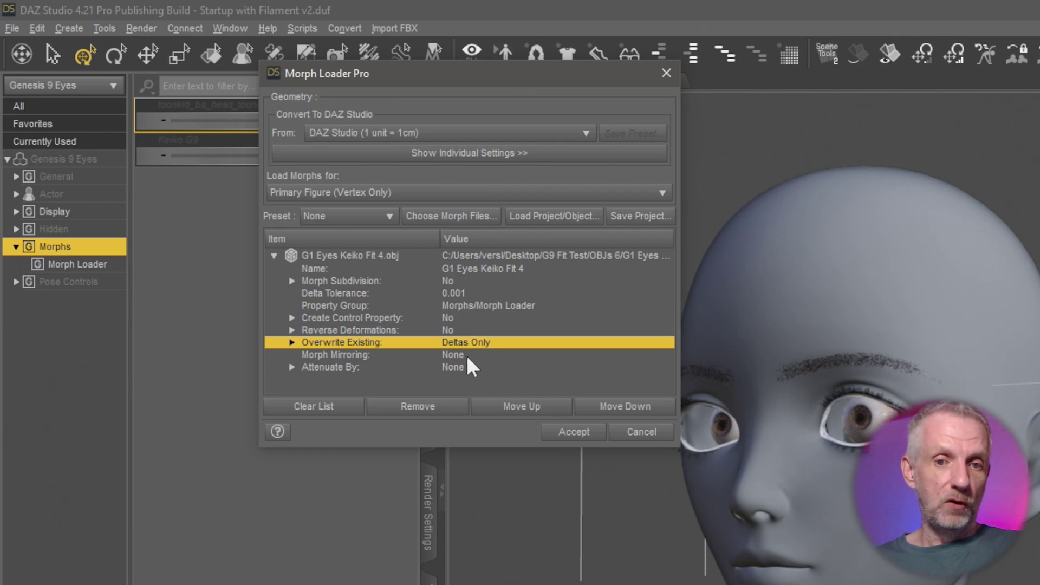
{"action": "left_click", "coordinate": [456, 332]}
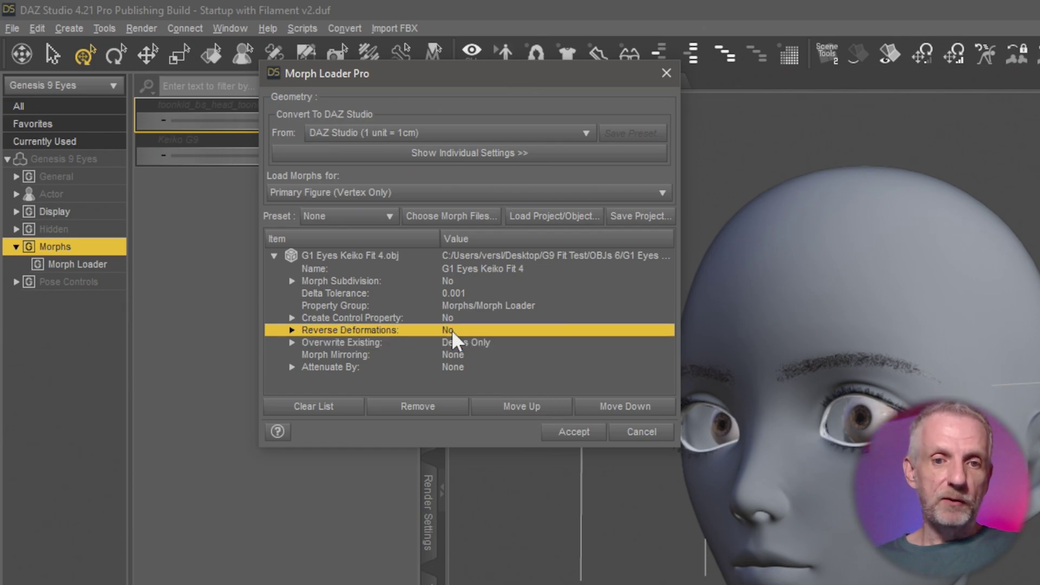
{"action": "left_click", "coordinate": [454, 331]}
{"action": "left_click", "coordinate": [477, 342]}
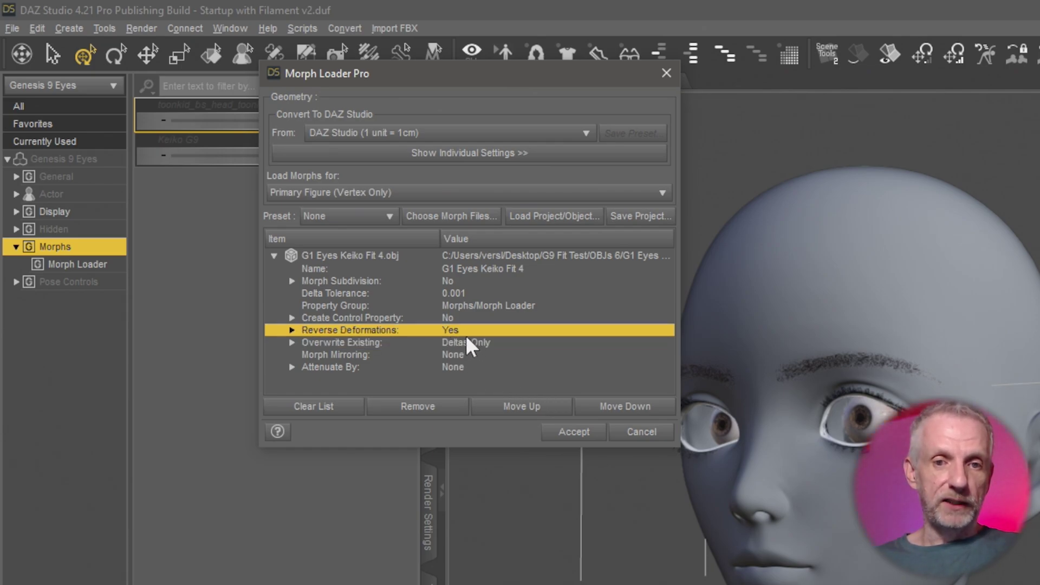
Name the eye morph Keiko G9 and load it onto the Genesis 9 Eyes.
{"action": "left_click", "coordinate": [475, 274]}
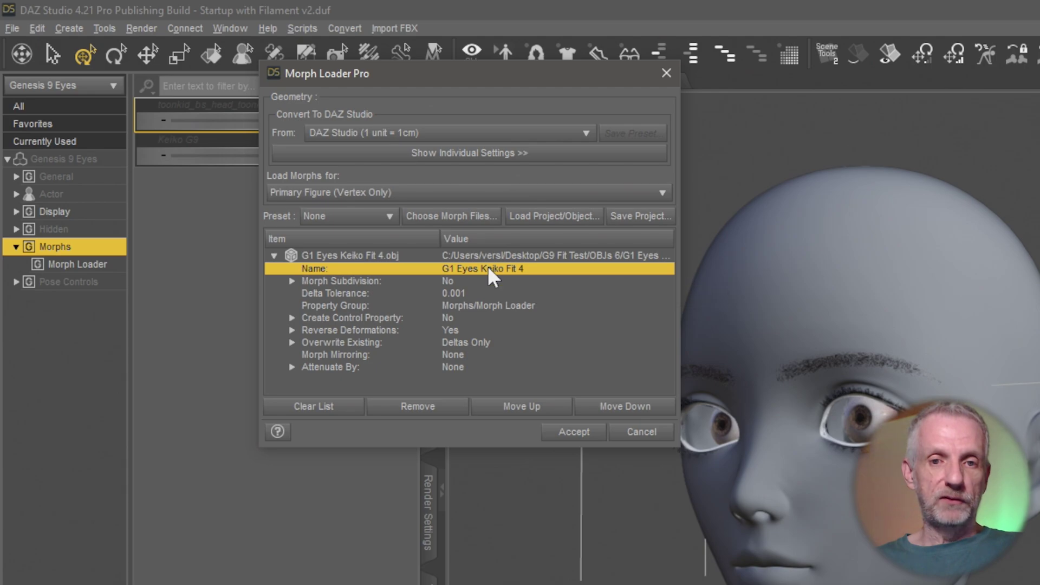
{"action": "double_click", "coordinate": [494, 270]}
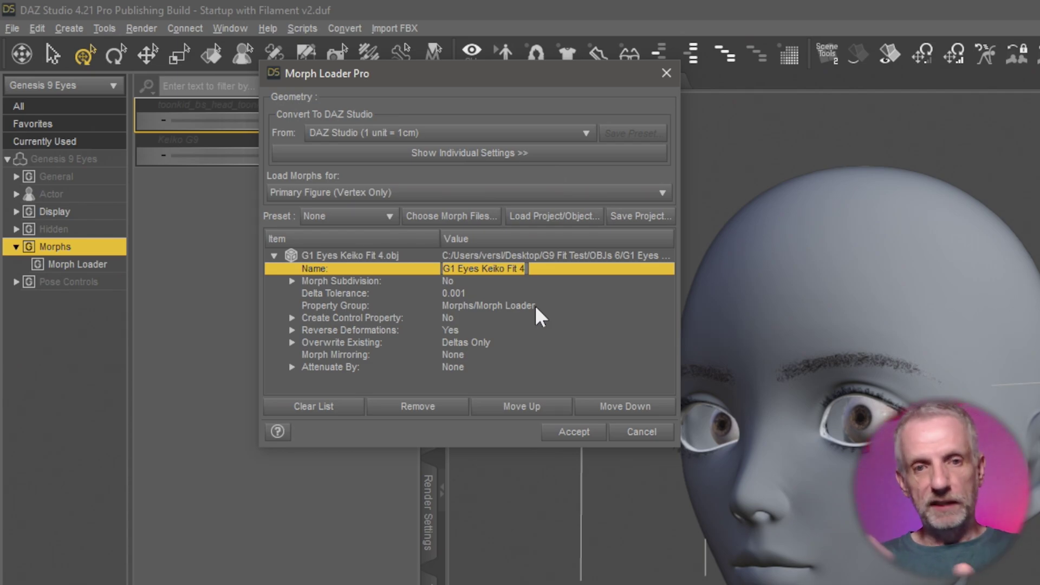
{"action": "type", "text": "Keiko G9"}
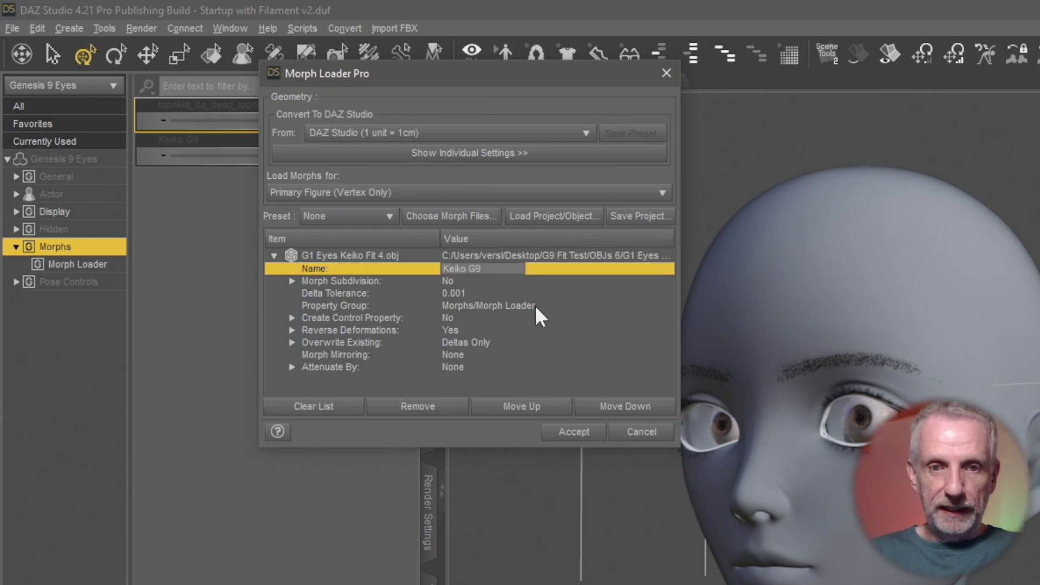
{"action": "key", "text": "Return"}
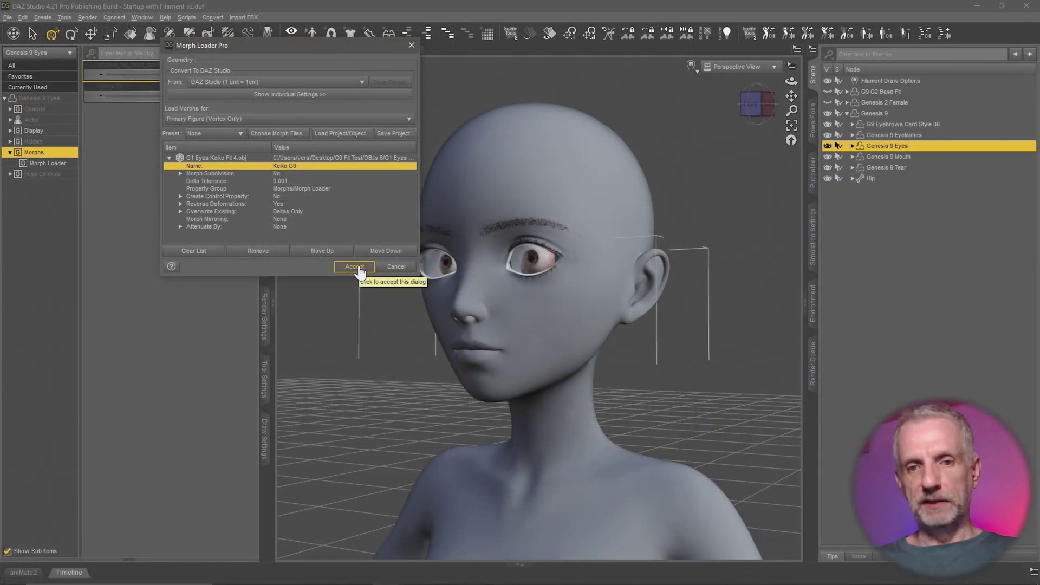
{"action": "left_click", "coordinate": [353, 266]}
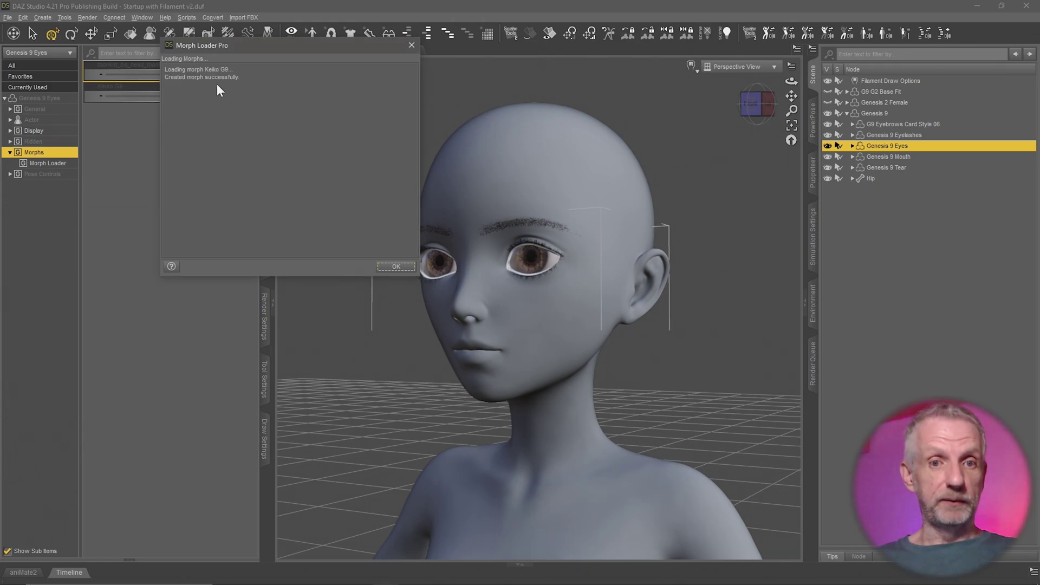
{"action": "left_click", "coordinate": [391, 268]}
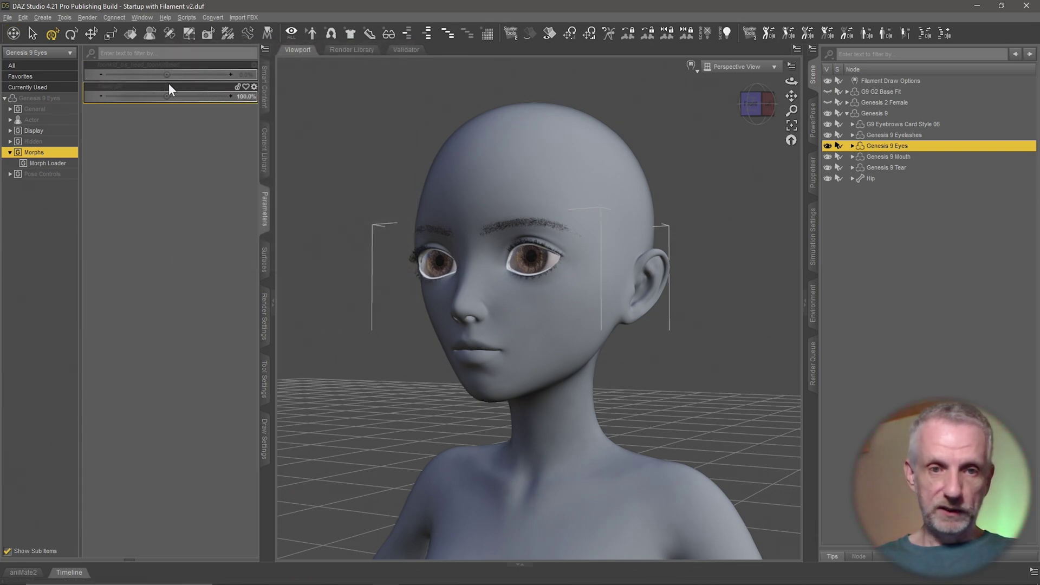
Test the Keiko G9 morph on Genesis 9 by varying its strength and returning it to 100%, checking the eye fit from several angles.
{"action": "left_click", "coordinate": [876, 114]}
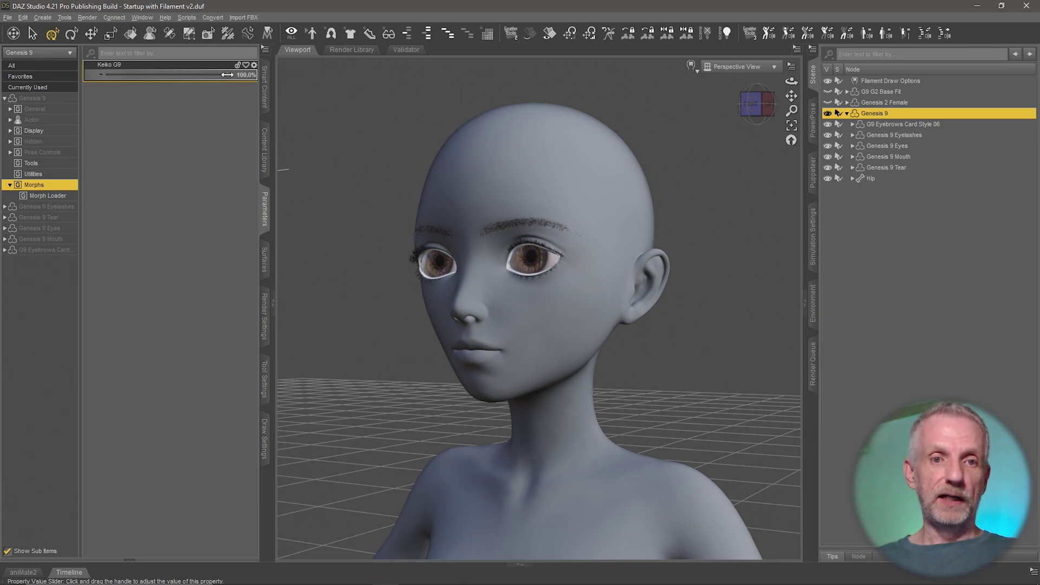
{"action": "left_click_drag", "start_coordinate": [227, 74], "coordinate": [220, 102]}
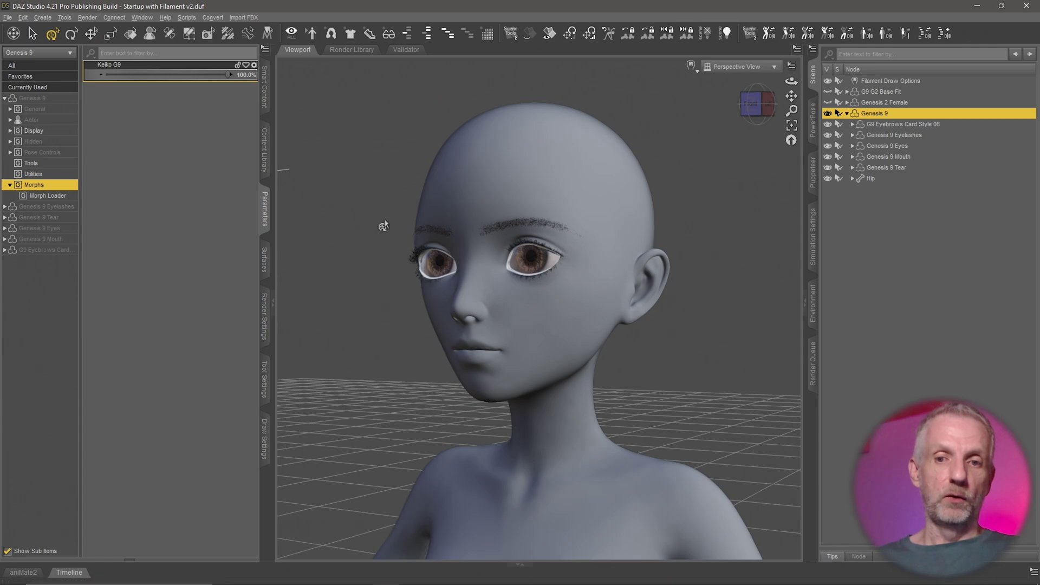
{"action": "left_click_drag", "start_coordinate": [384, 225], "coordinate": [376, 226], "text": "alt"}
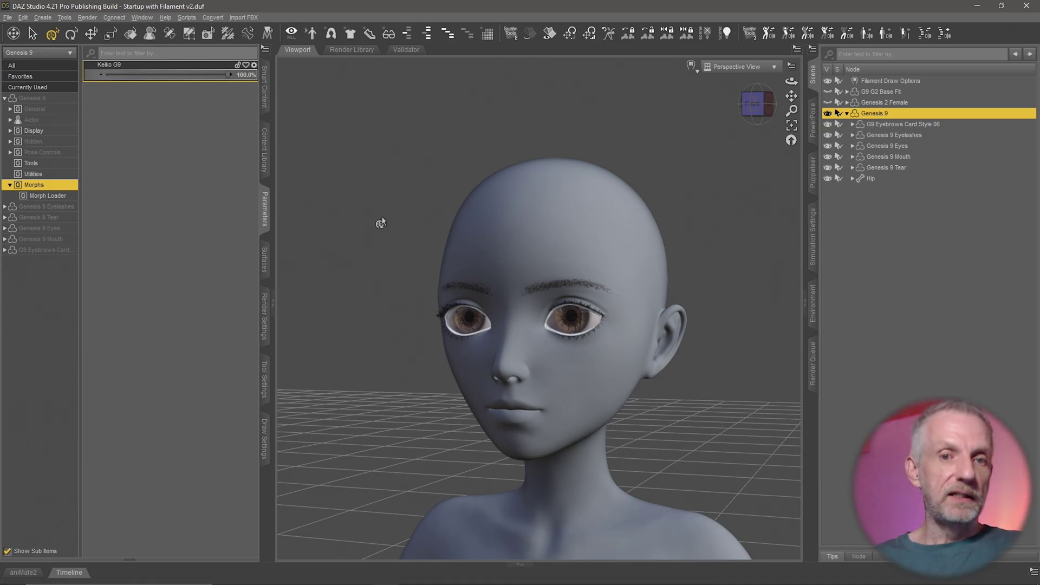
{"action": "left_click_drag", "start_coordinate": [389, 225], "coordinate": [553, 328], "text": "alt"}
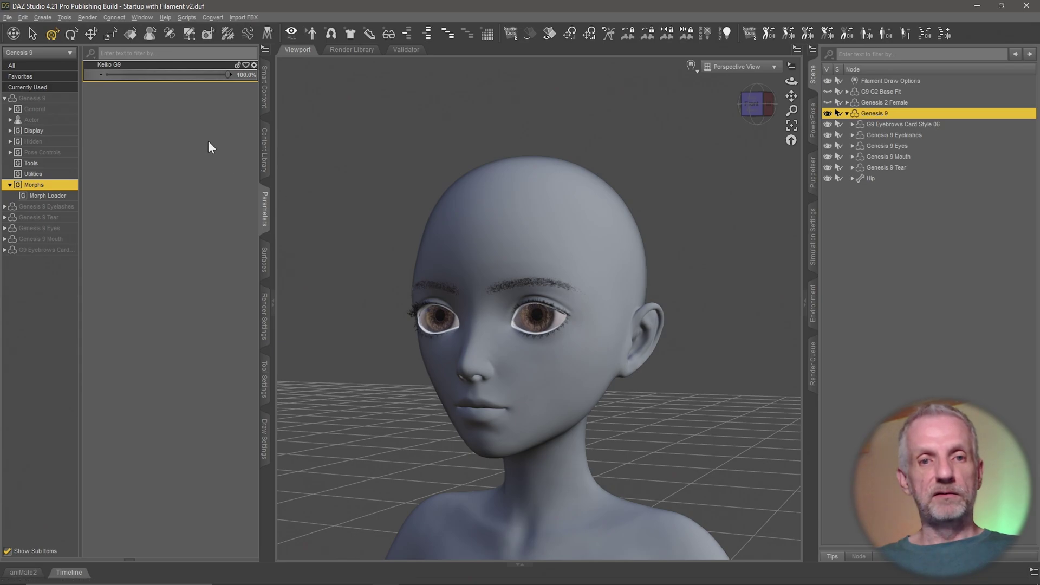
{"action": "mouse_move", "coordinate": [226, 76]}
{"action": "left_mouse_down"}
{"action": "mouse_move", "coordinate": [127, 76]}
{"action": "mouse_move", "coordinate": [228, 76]}
{"action": "left_mouse_up"}
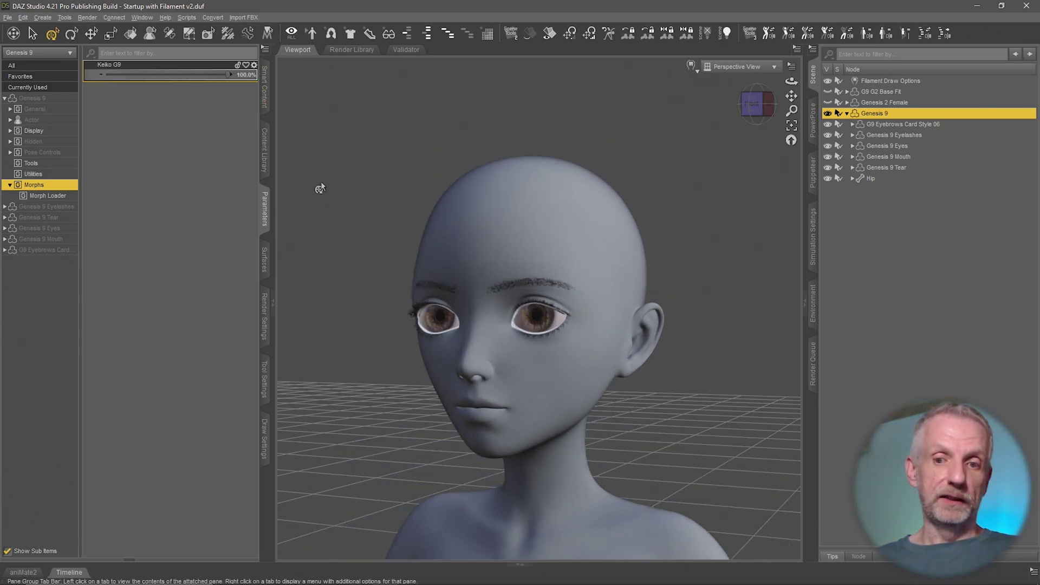
{"action": "left_click_drag", "start_coordinate": [449, 358], "coordinate": [495, 360], "text": "alt"}
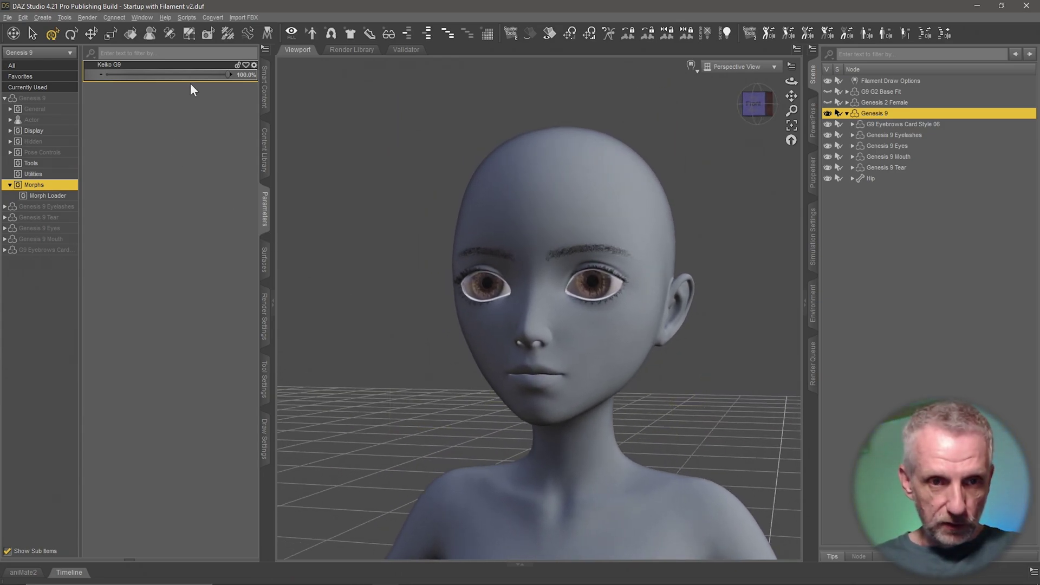
Filter the Genesis 9 parameters for the eye look controls and test the side-to-side and up-down eye movement.
{"action": "left_click", "coordinate": [207, 53]}
{"action": "type", "text": "k"}
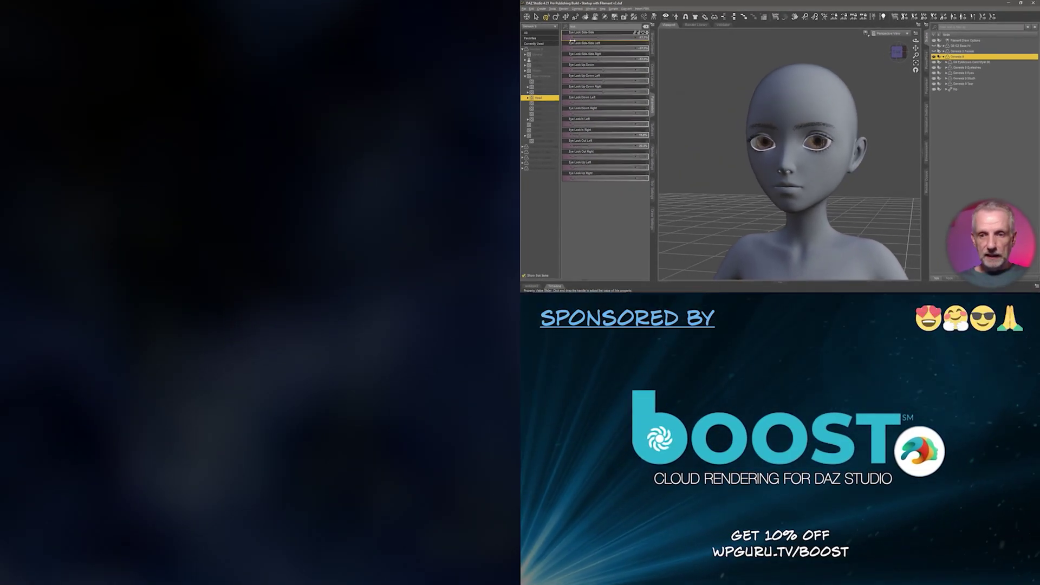
{"action": "left_click_drag", "start_coordinate": [201, 91], "coordinate": [213, 91]}
{"action": "mouse_move", "coordinate": [627, 46]}
{"action": "left_mouse_down"}
{"action": "mouse_move", "coordinate": [600, 48]}
{"action": "mouse_move", "coordinate": [628, 47]}
{"action": "left_mouse_up"}
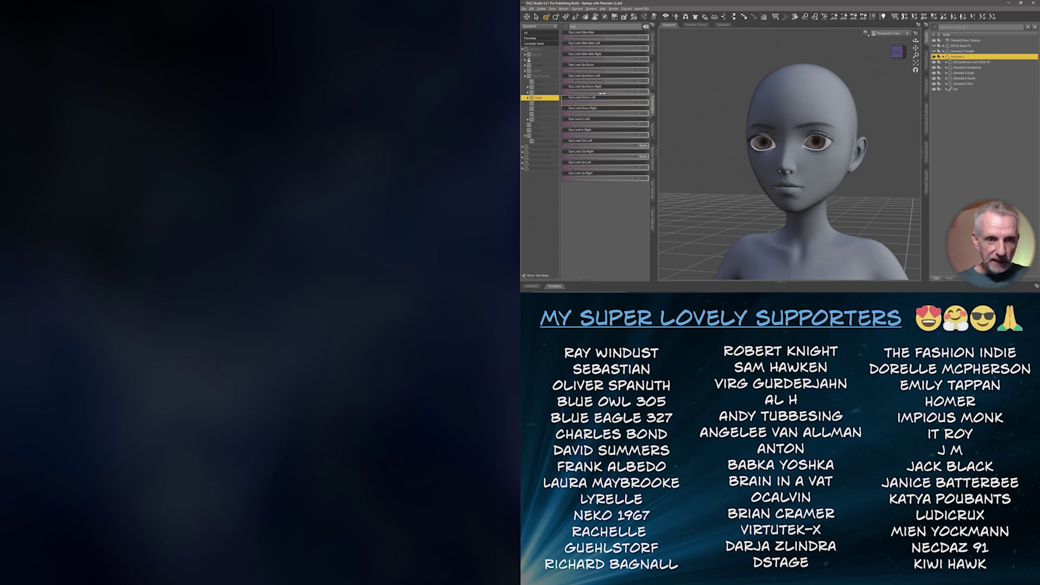
{"action": "mouse_move", "coordinate": [602, 71]}
{"action": "left_mouse_down"}
{"action": "mouse_move", "coordinate": [568, 76]}
{"action": "mouse_move", "coordinate": [601, 73]}
{"action": "left_mouse_up"}
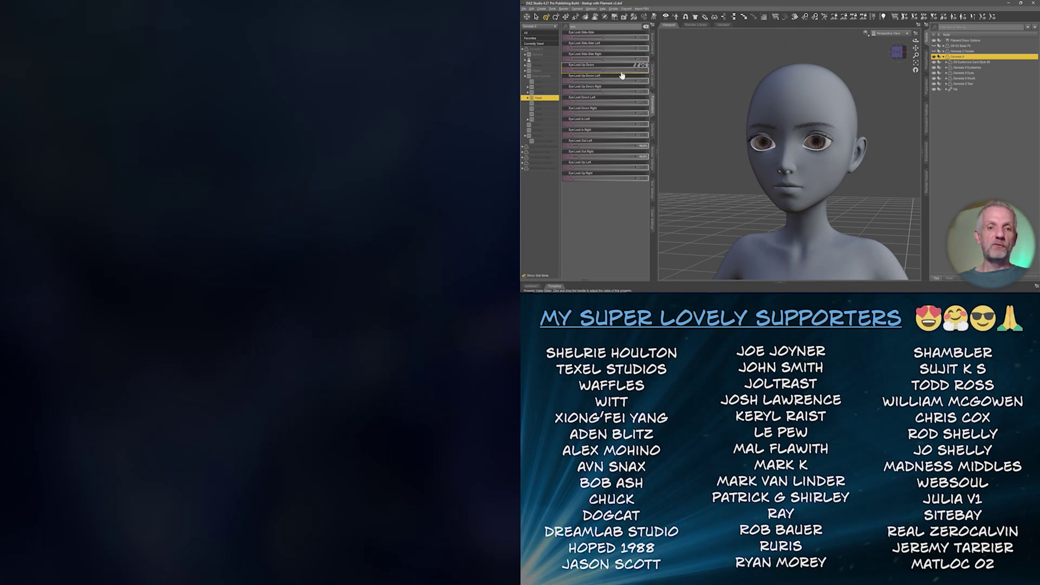
{"action": "left_click_drag", "start_coordinate": [733, 224], "coordinate": [699, 217], "text": "alt"}
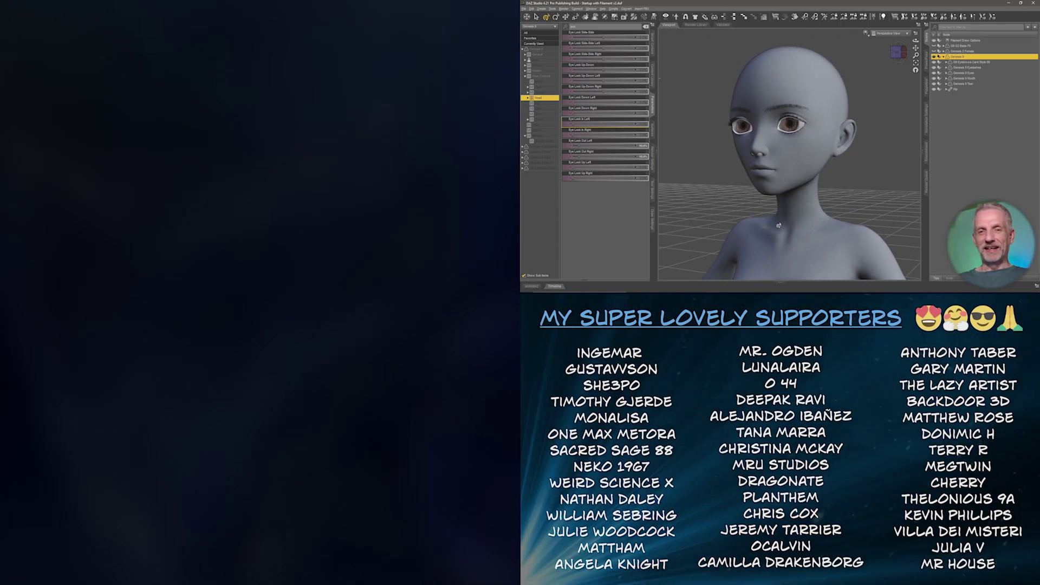